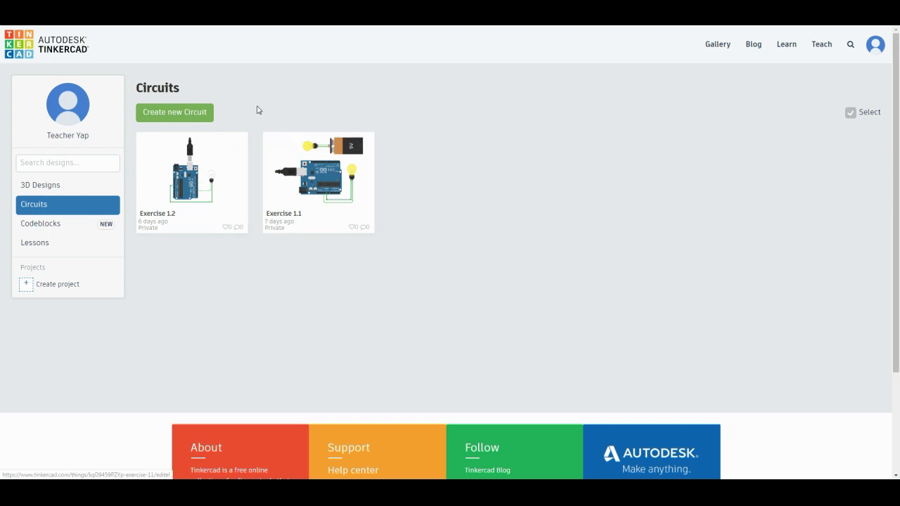
- Create a new blank circuit and title it 'Exercise 1.3'
left_click(190, 114)
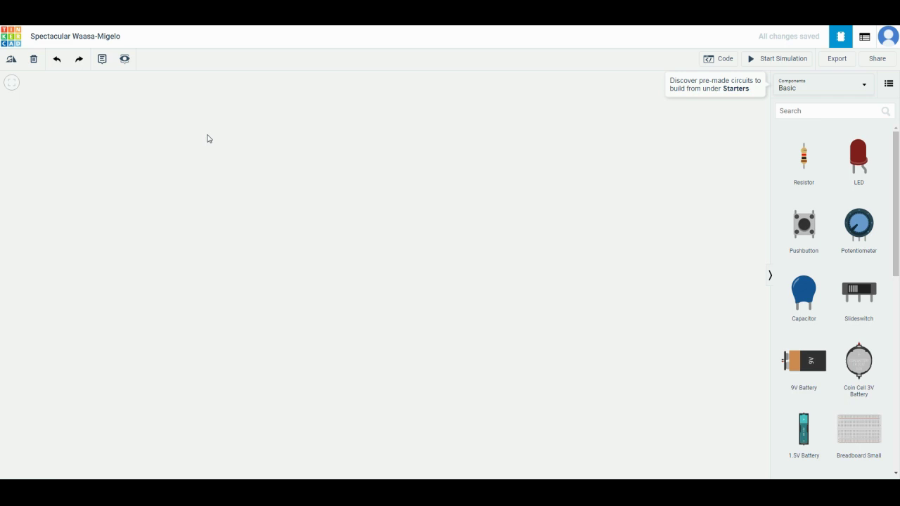
left_click(97, 35)
type("E")
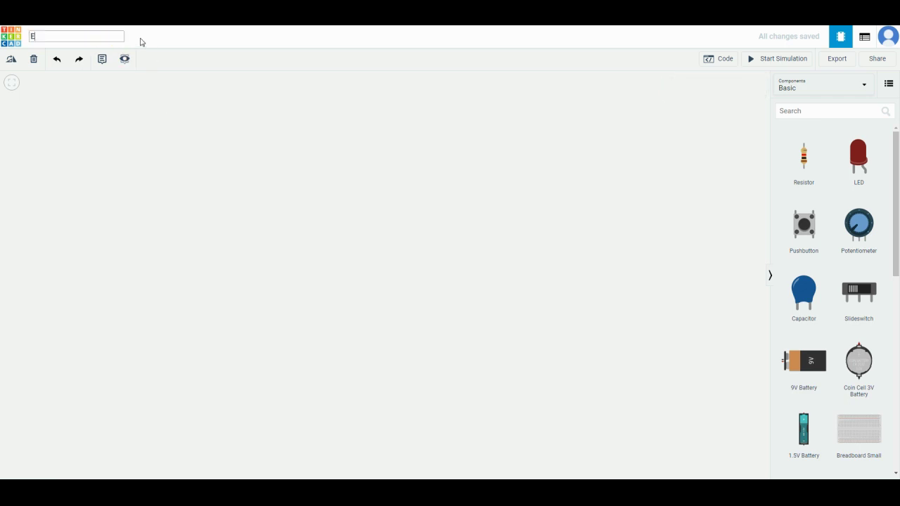
type("xercise 1.1")
key("BackSpace")
key("Escape")
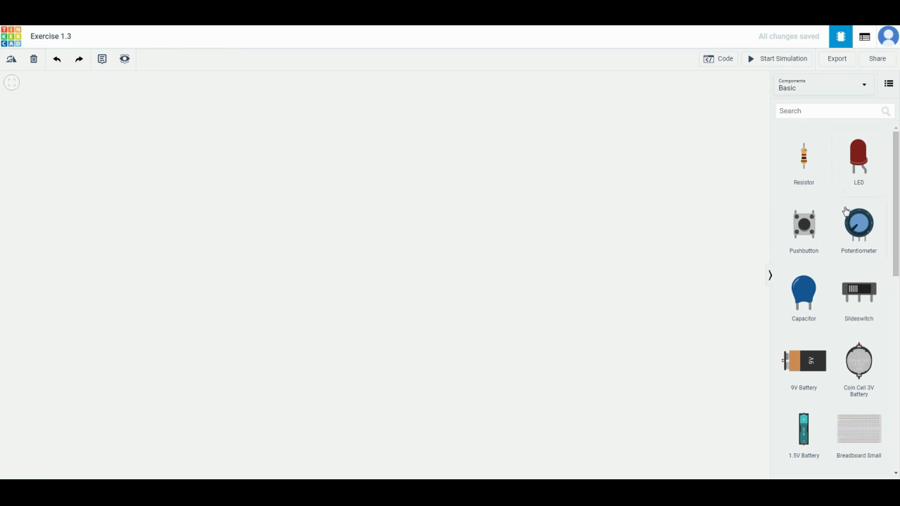
scroll(846, 209, "down", 3)
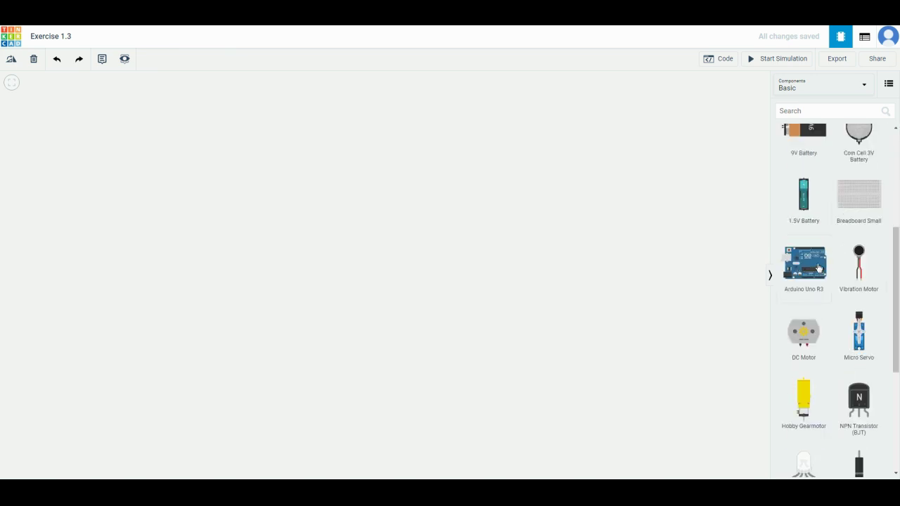
- Drag an Arduino Uno R3 board from the Basic components panel onto the workplane
left_click_drag(819, 268, 312, 202)
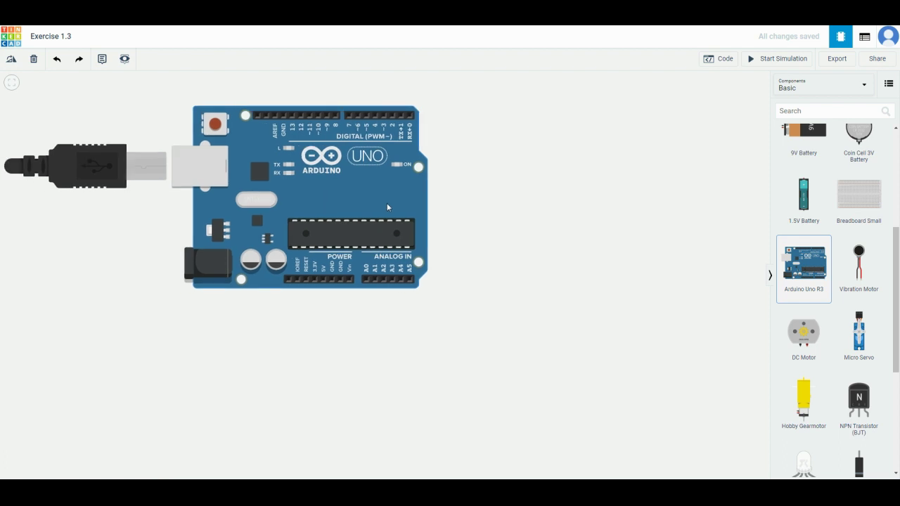
scroll(844, 227, "up", 2)
scroll(847, 225, "up", 1)
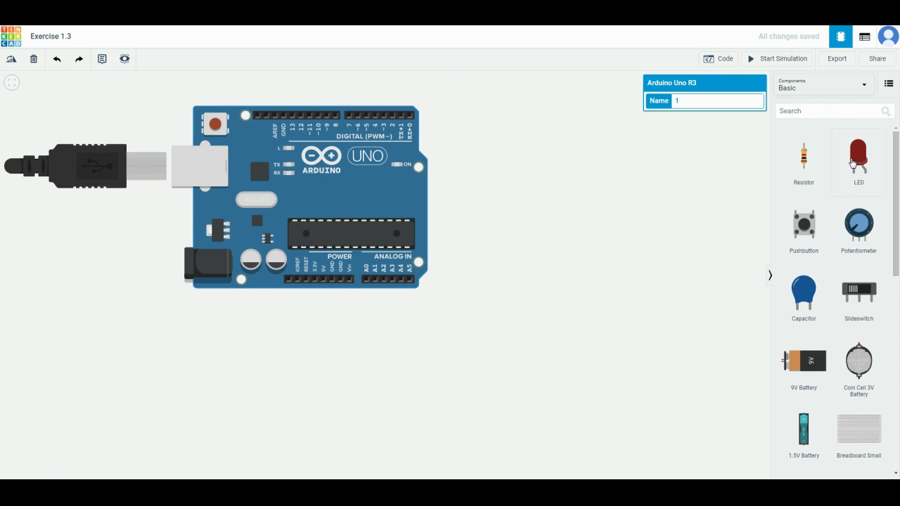
- Place a resistor and an LED right of the Arduino and set the LED colour to green
left_click_drag(818, 161, 498, 204)
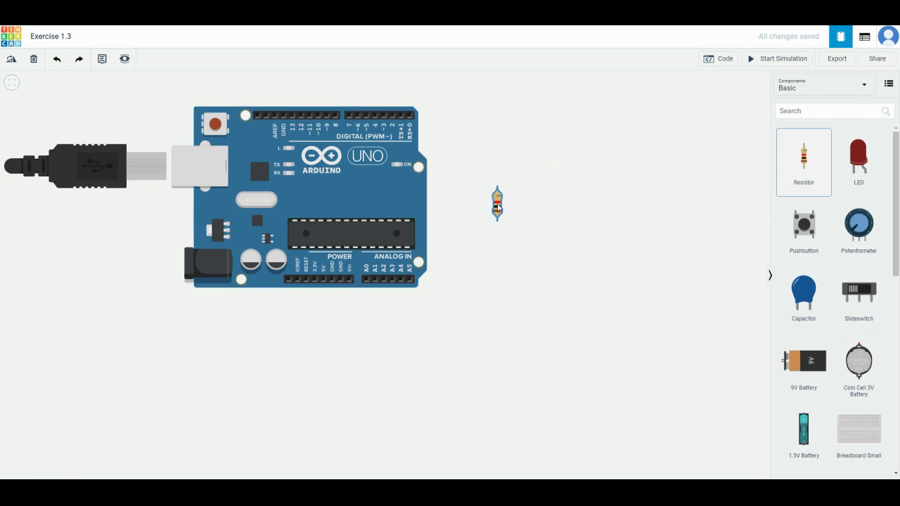
left_click_drag(862, 161, 554, 217)
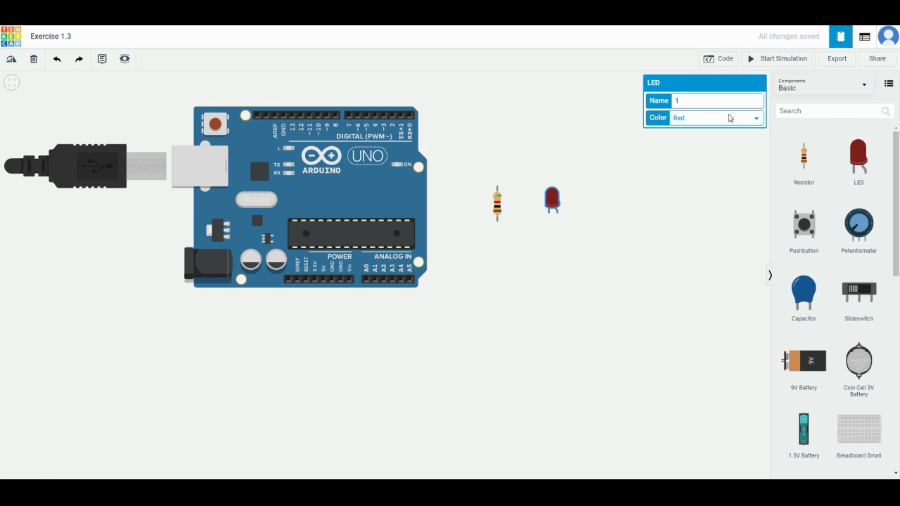
left_click(724, 118)
left_click(701, 146)
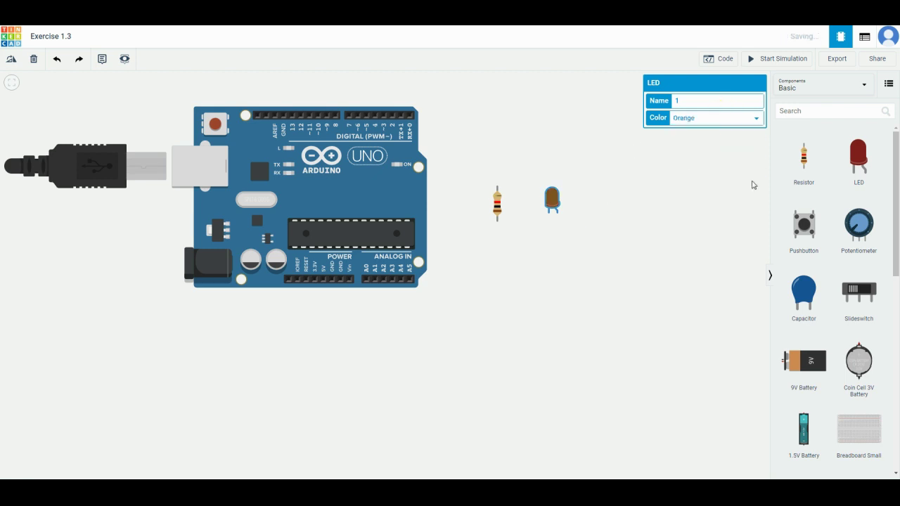
left_click(692, 121)
- Rotate the resistor horizontal and position the green LED just below it
left_click_drag(553, 199, 584, 211)
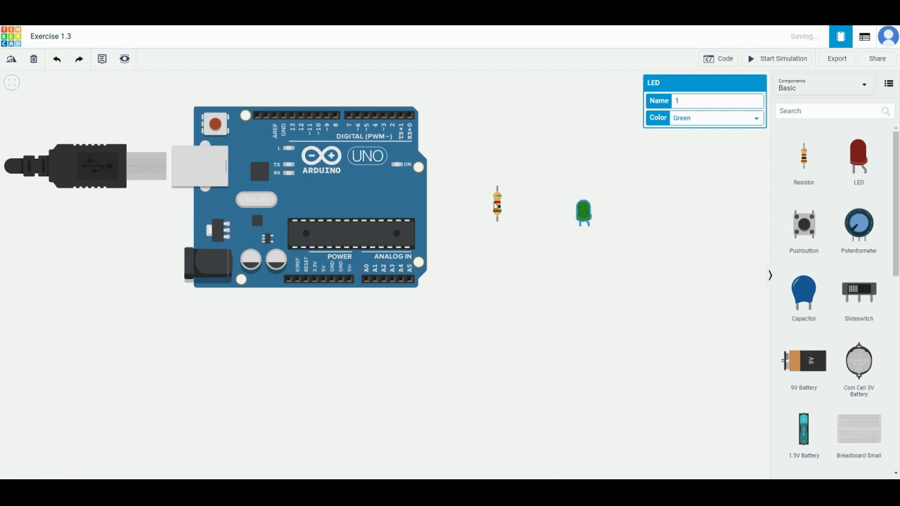
left_click(497, 206)
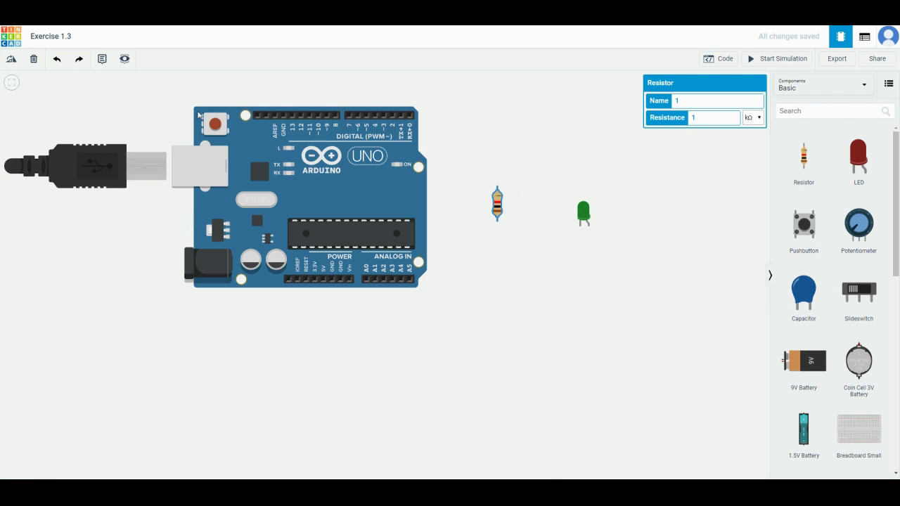
left_click(11, 60)
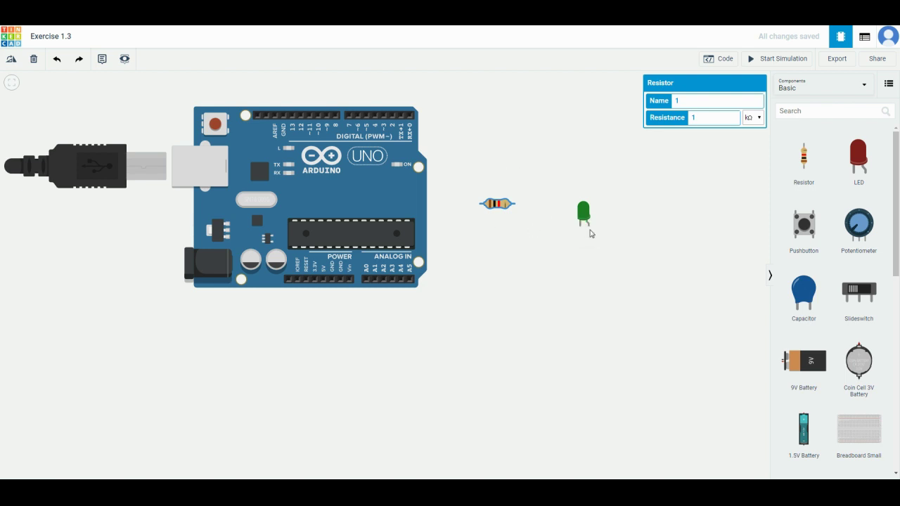
left_click_drag(584, 212, 498, 228)
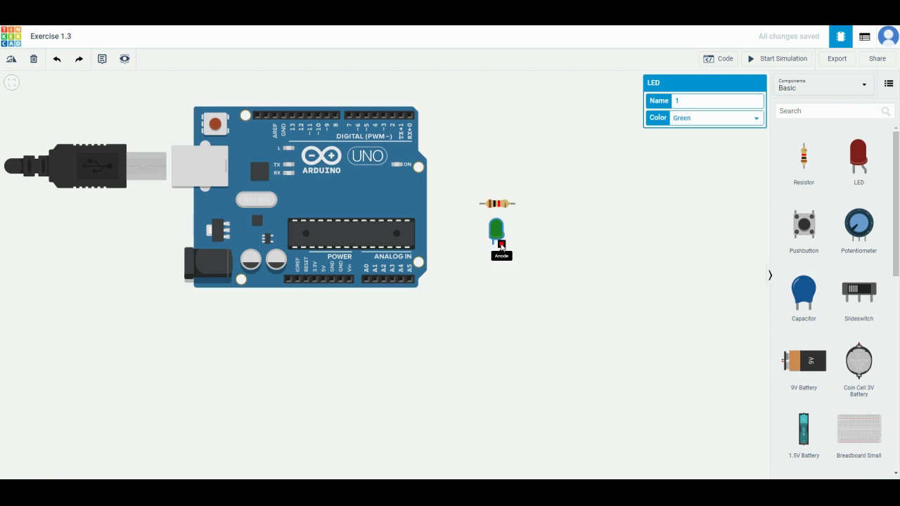
- Route a wire from the LED anode to the Arduino 5V pin
left_click(501, 246)
left_click(502, 343)
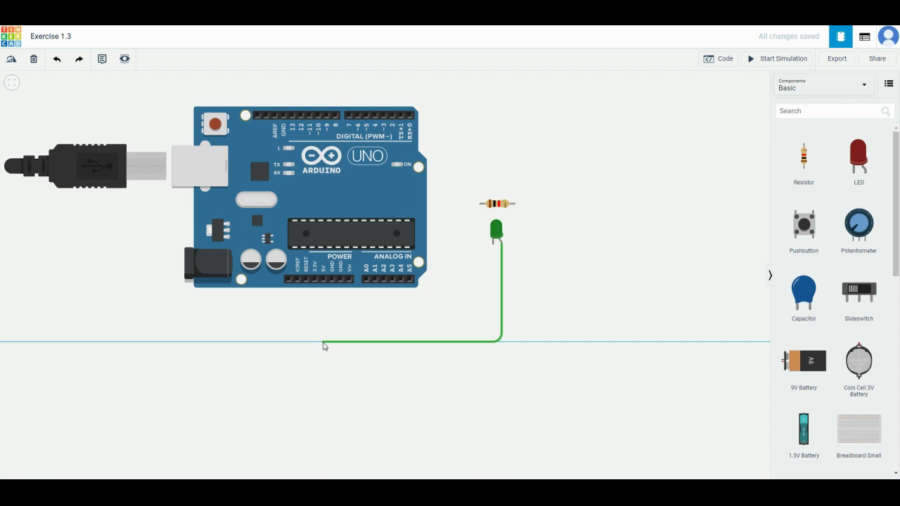
left_click(323, 343)
left_click(323, 279)
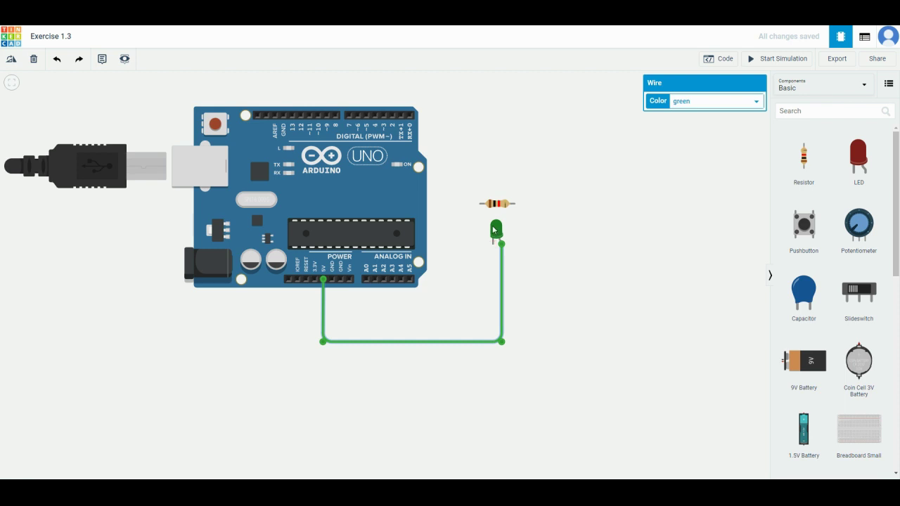
- Route a wire from the LED cathode to the Arduino GND pin
left_click(492, 245)
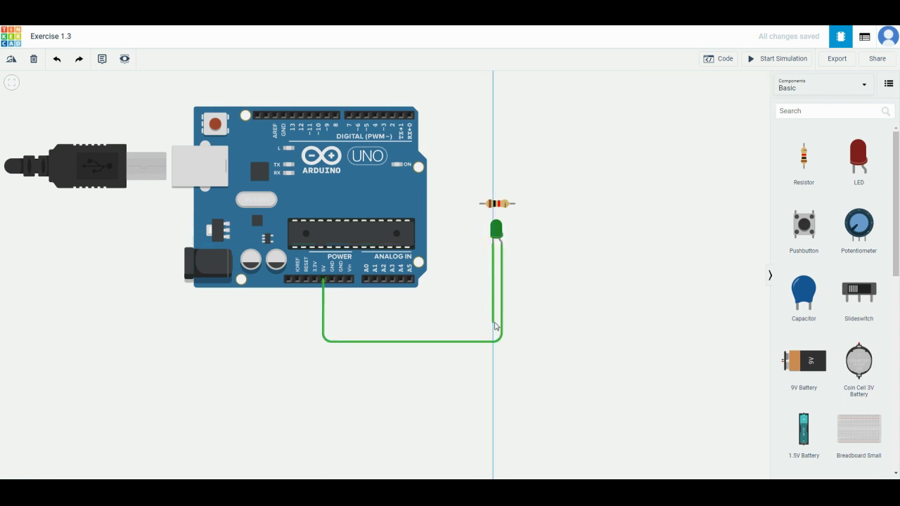
left_click(494, 322)
left_click(340, 322)
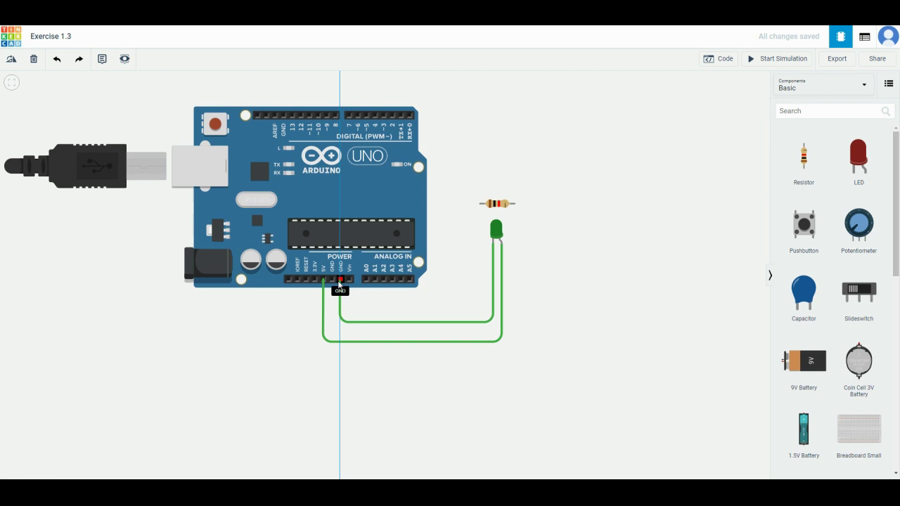
left_click(341, 280)
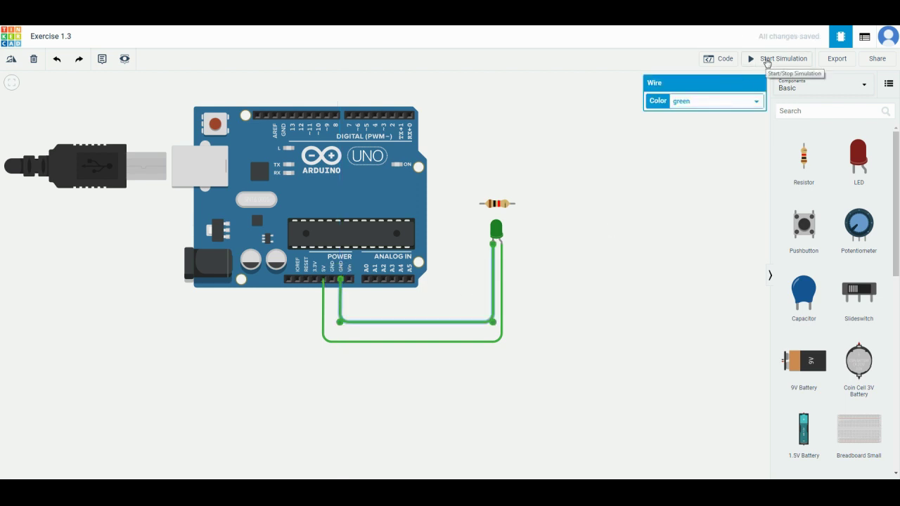
- Briefly run the simulation to test the resistor-less LED, then stop it
left_click(767, 61)
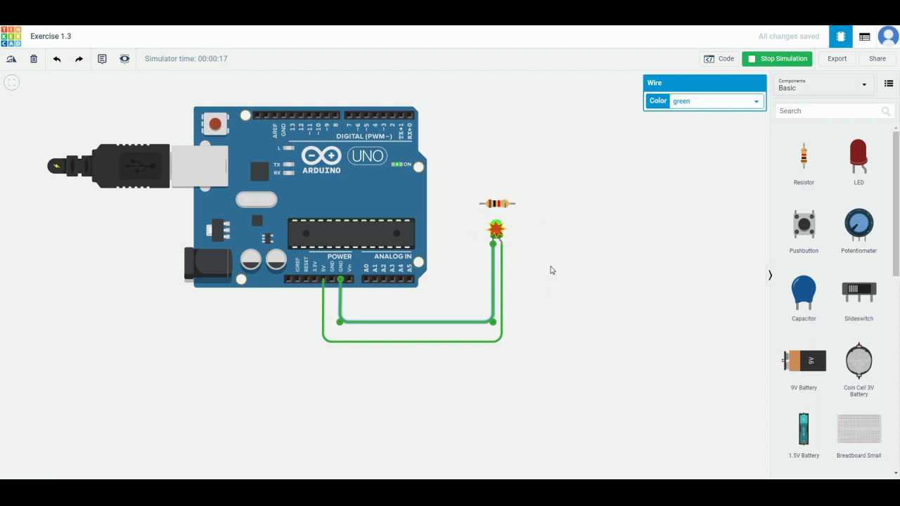
left_click(798, 64)
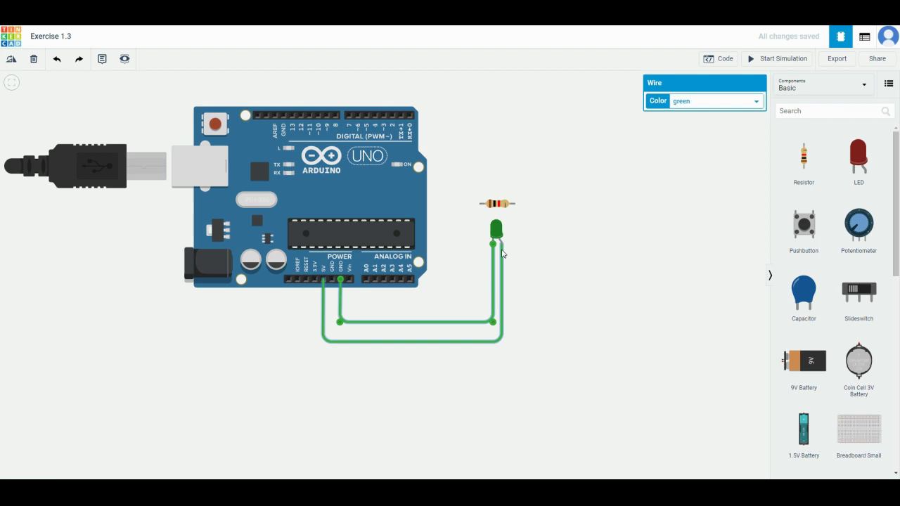
- Delete the LED ground wire, move the resistor beside the Arduino, and set it to 200 Ω
key("Delete")
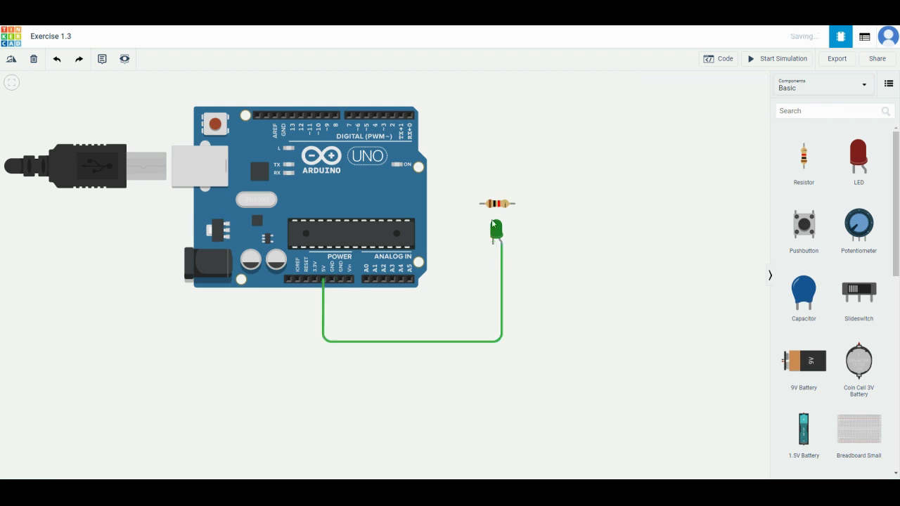
left_click_drag(497, 204, 459, 251)
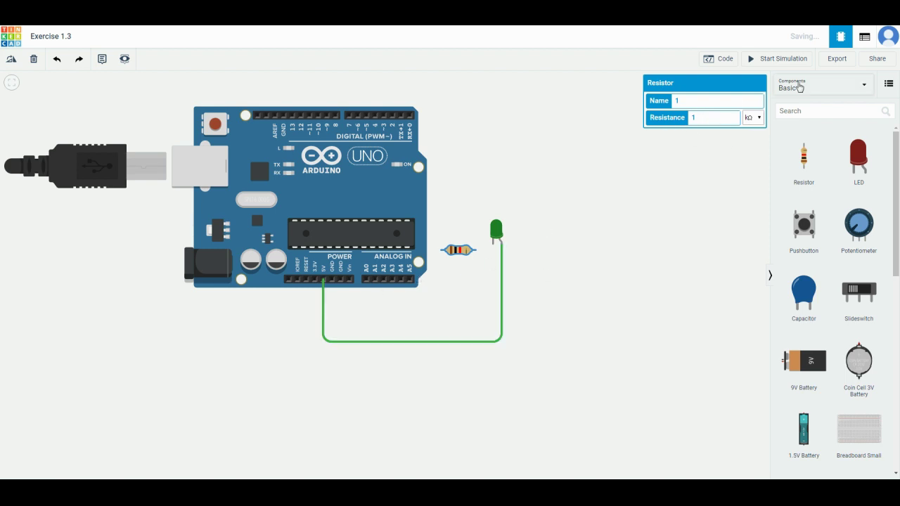
left_click(751, 117)
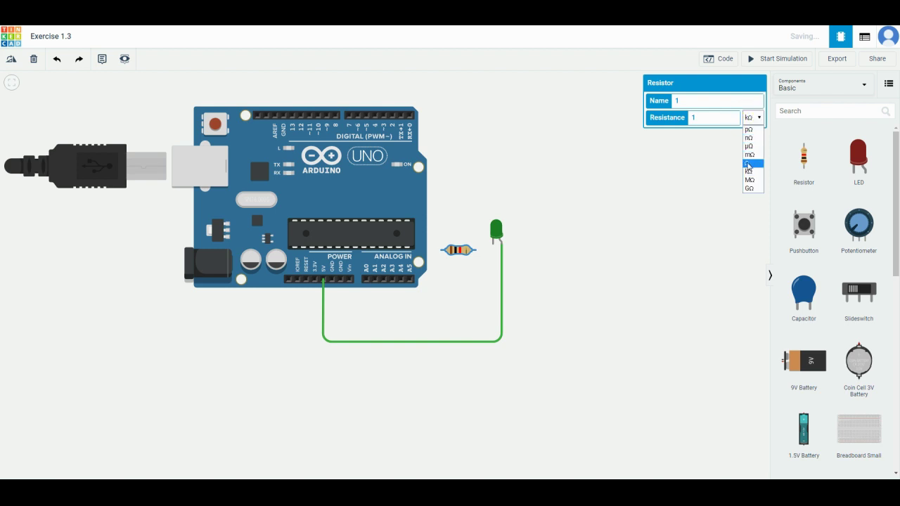
left_click(748, 163)
left_click(721, 117)
double_click(721, 117)
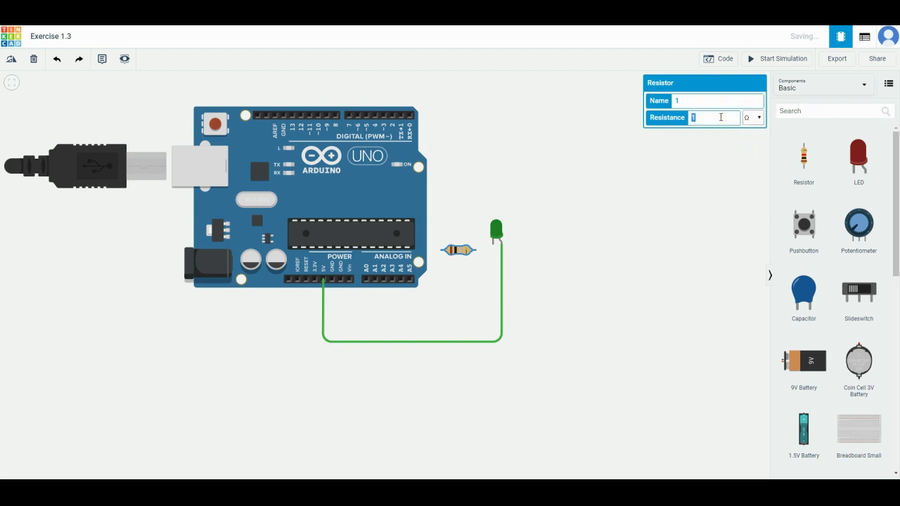
type("200")
left_click(761, 122)
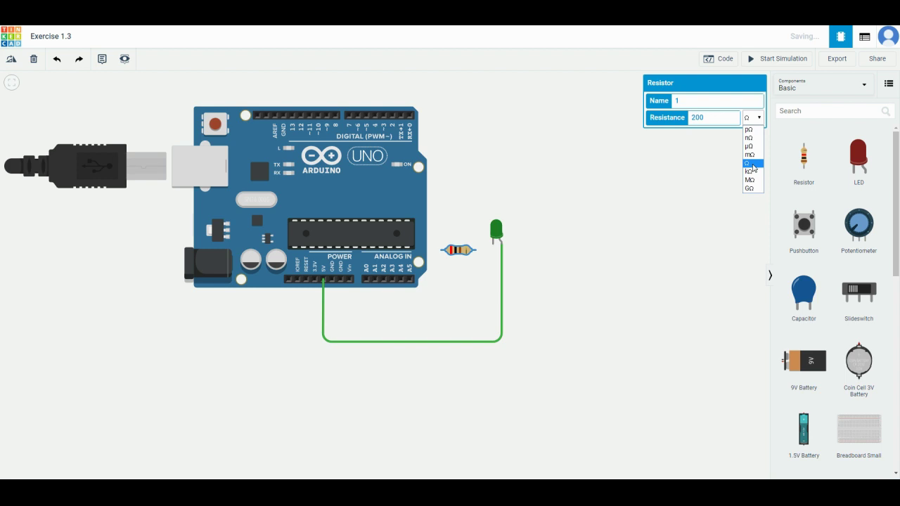
left_click(752, 163)
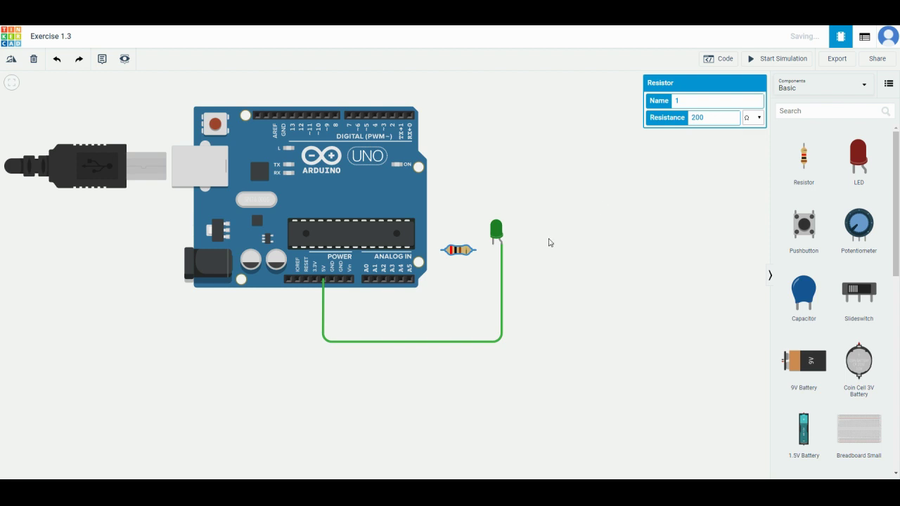
- Attach the resistor to the LED leg and wire its free end to the GND pin
left_click_drag(458, 250, 474, 245)
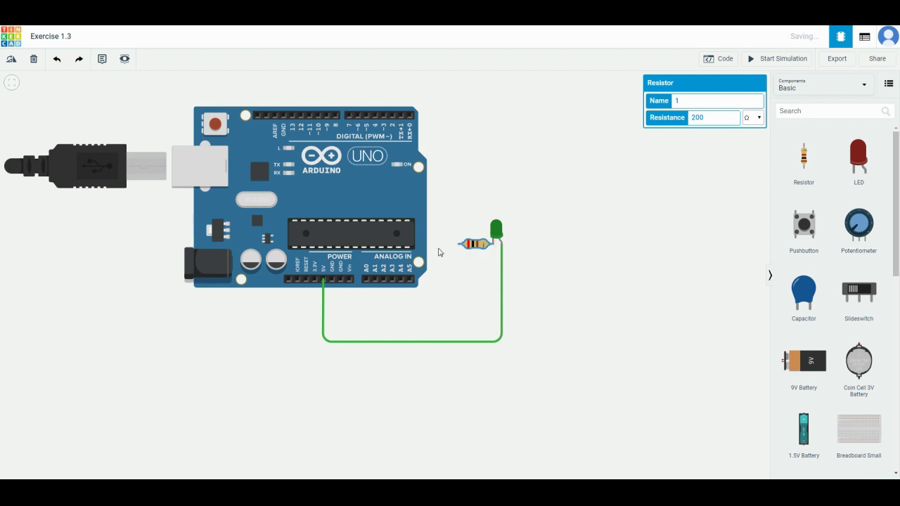
left_click(458, 244)
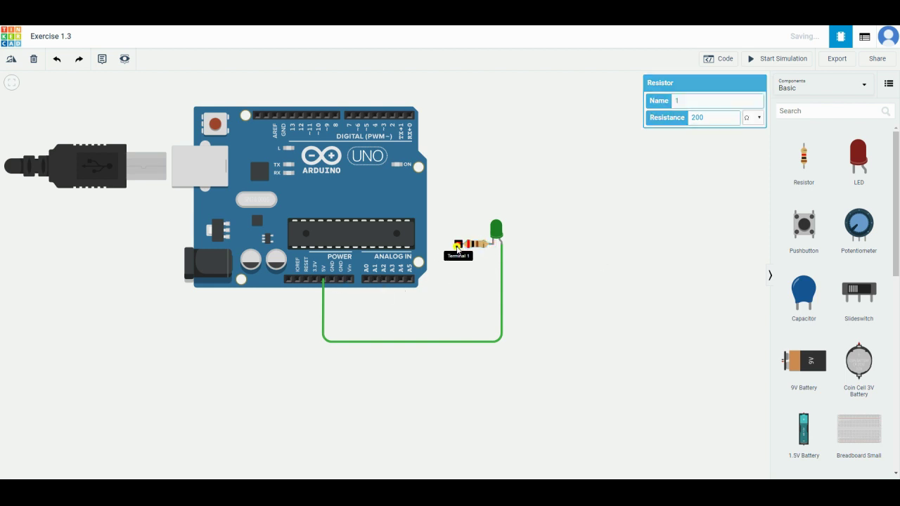
left_click(460, 314)
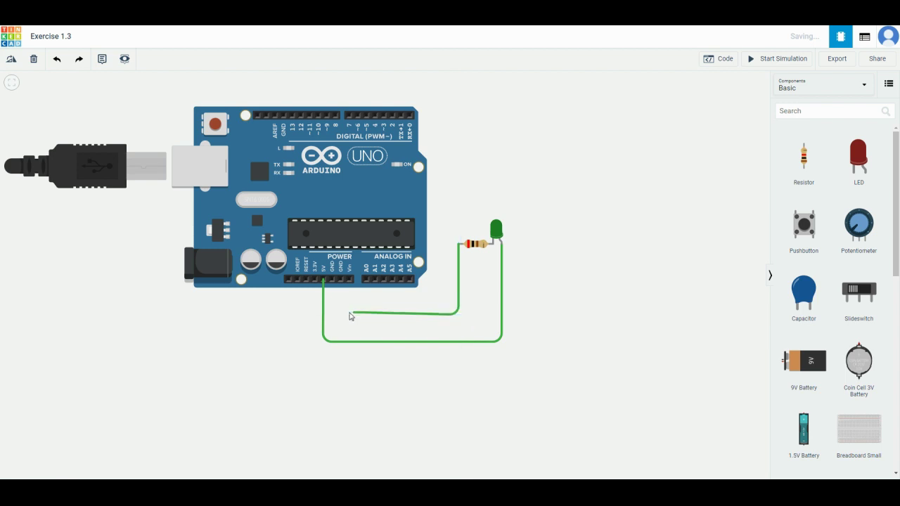
left_click(339, 314)
left_click(340, 280)
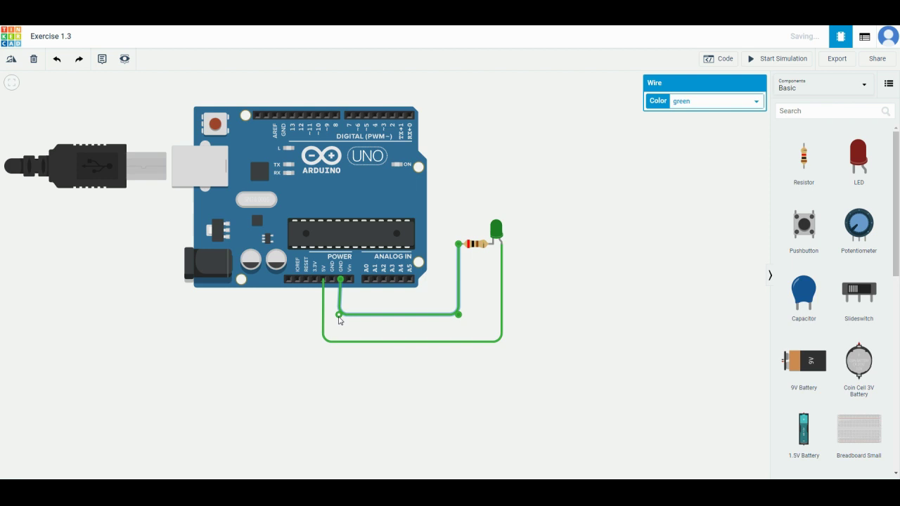
- Align the 5V wire's bend and start the simulation to light the LED
left_click(340, 316)
left_click(326, 342)
left_click_drag(326, 342, 323, 342)
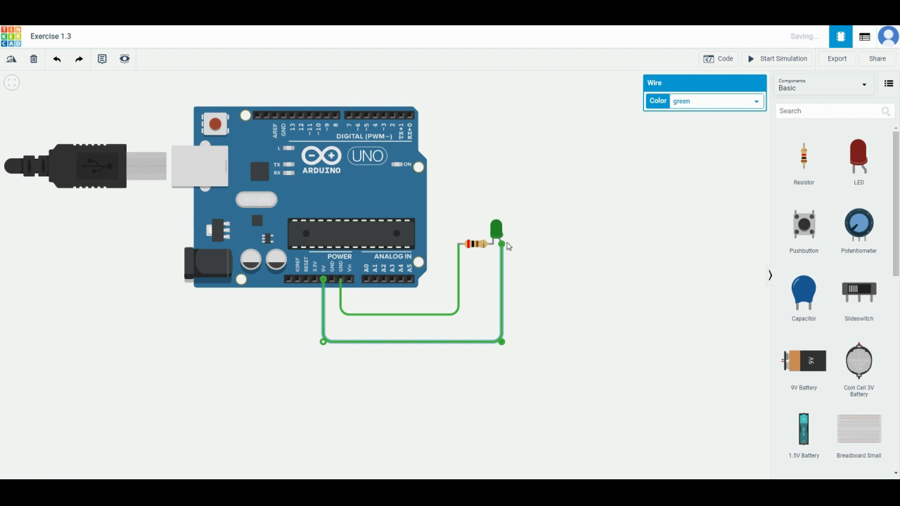
left_click(498, 228)
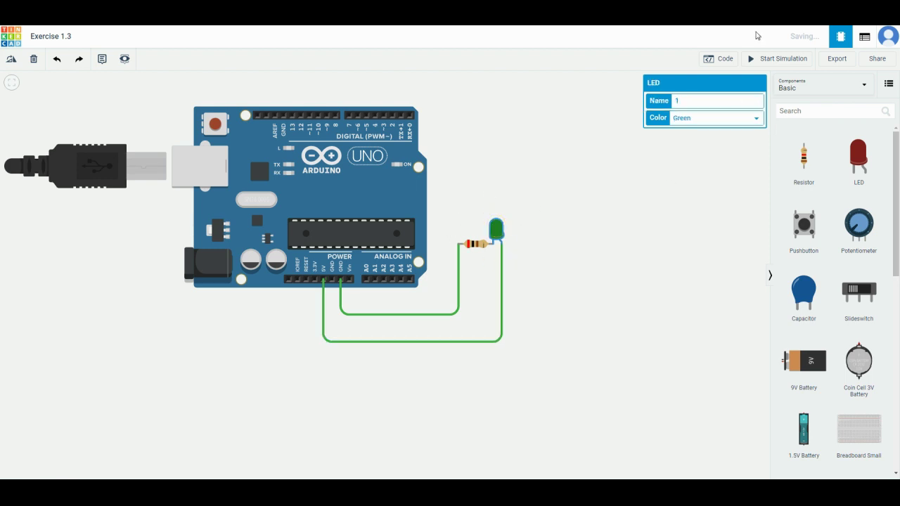
left_click(769, 60)
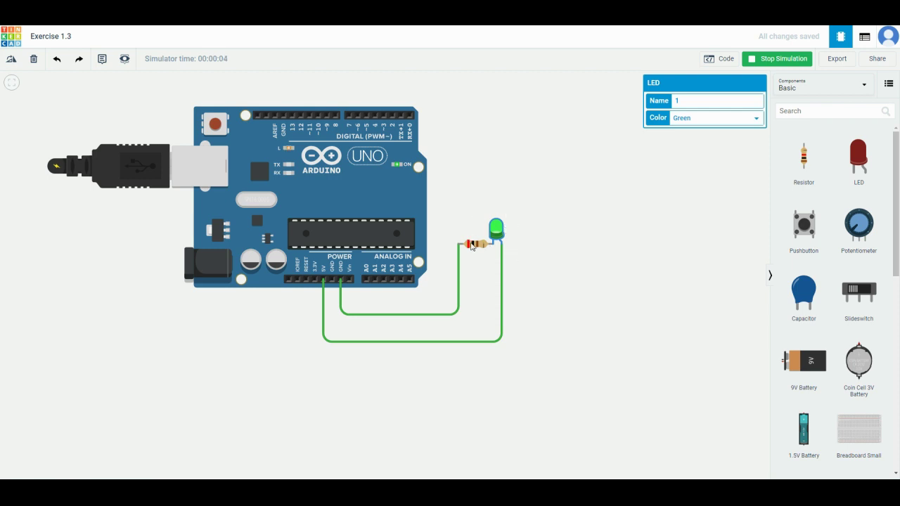
left_click(474, 243)
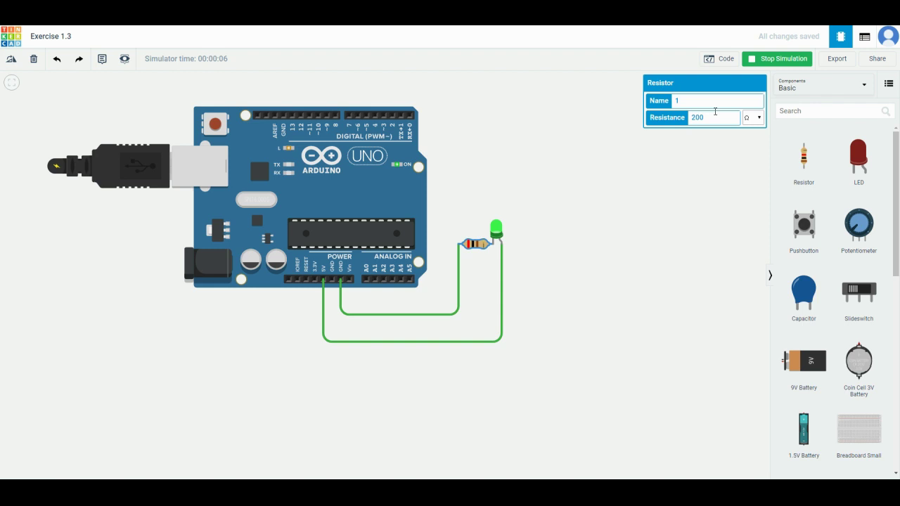